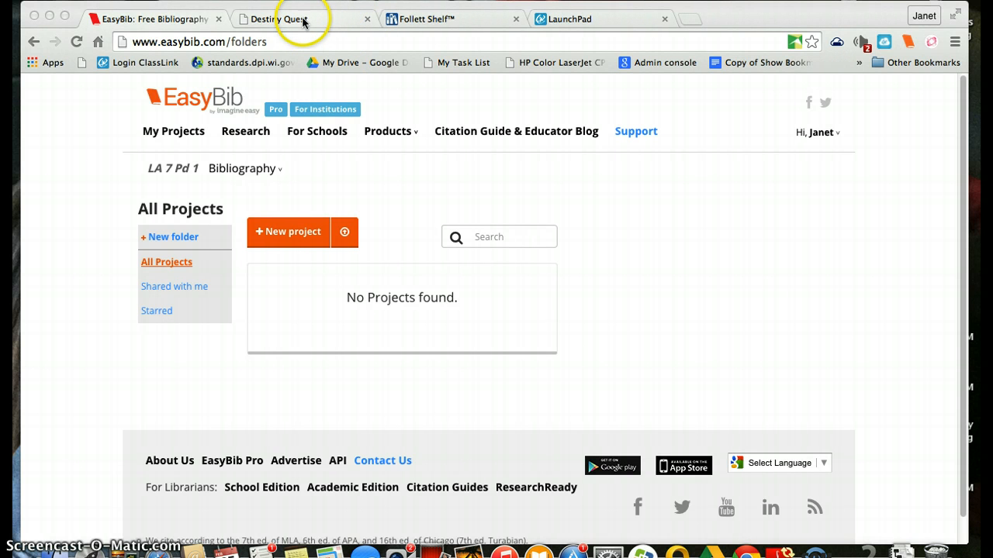
Look over the library apps in LaunchPad and the MyQuest page in Destiny Quest.
click(577, 19)
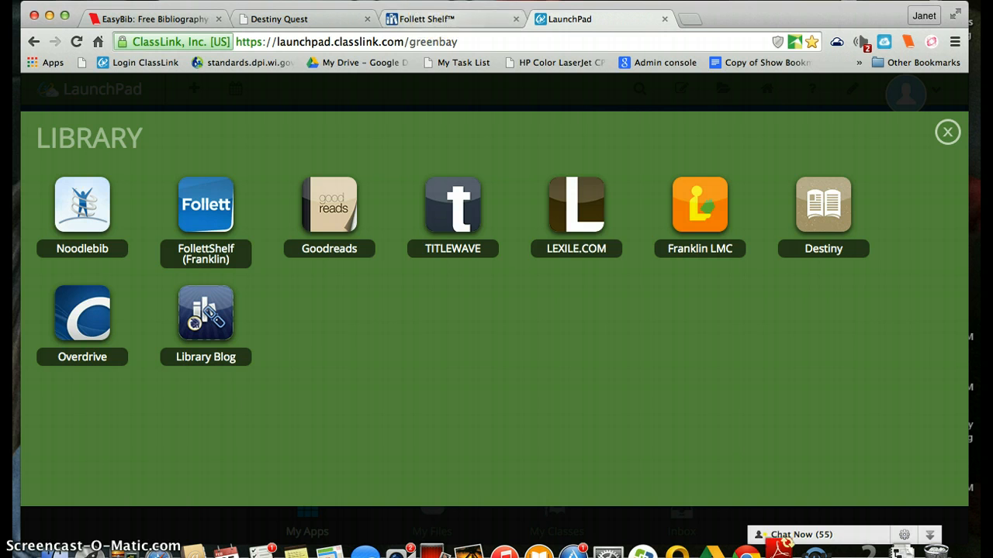
click(308, 21)
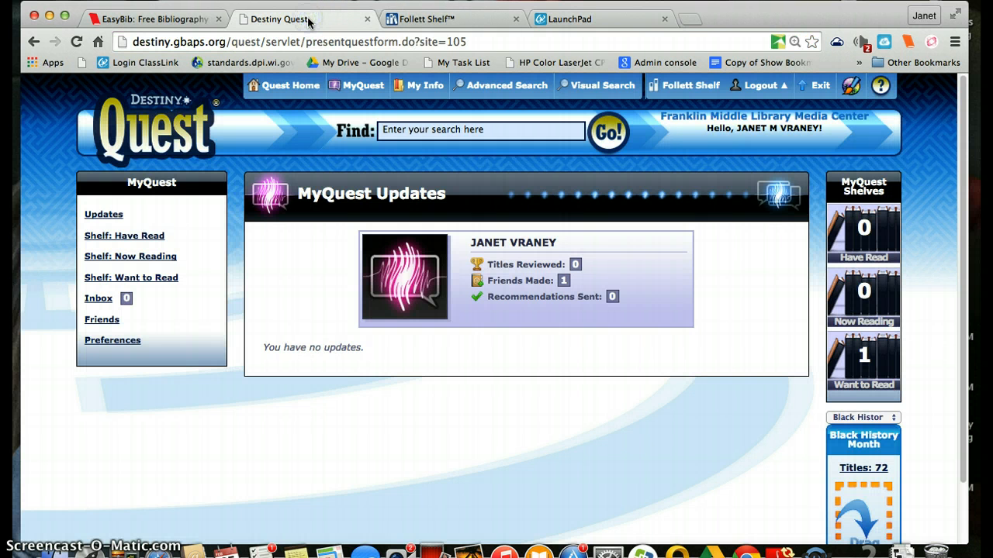
click(683, 166)
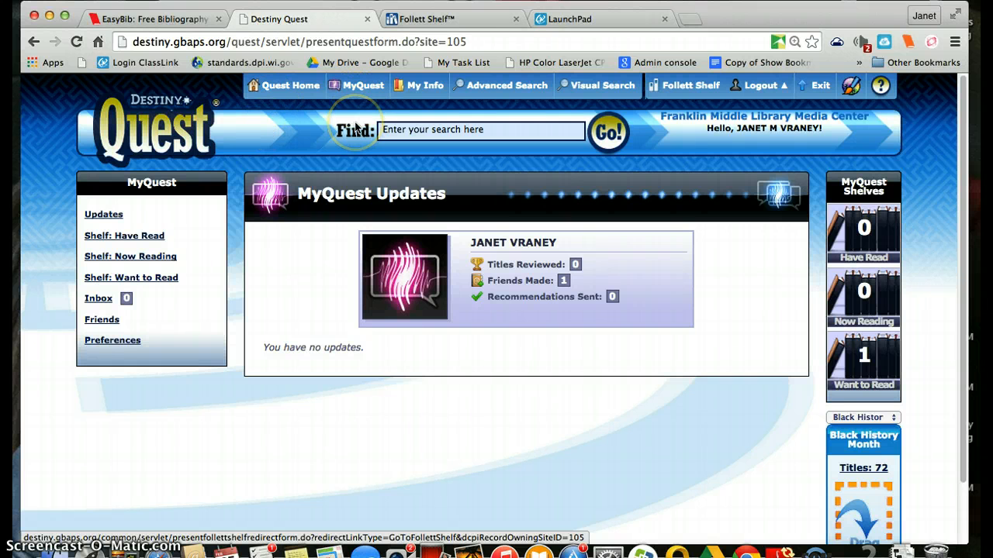
Switch to EasyBib and start a new project named "LA 7 Pd1 2/15".
click(148, 22)
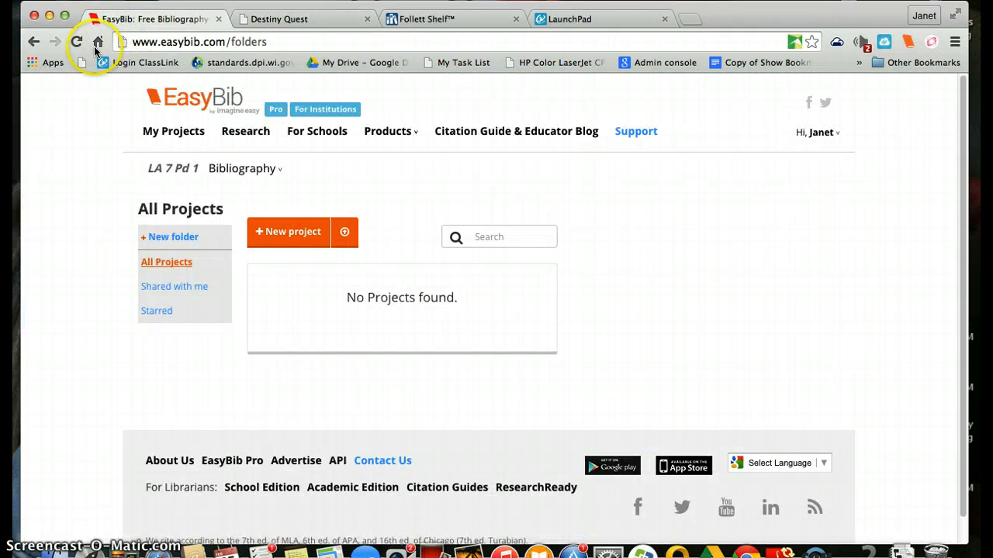
click(284, 237)
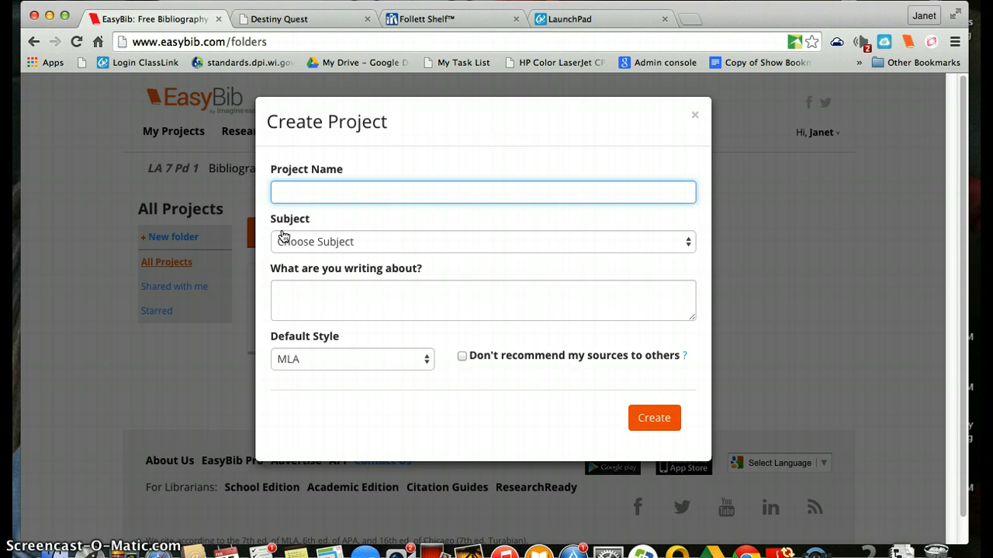
text(LA 7 Pd1)
text(2/15)
Set the new project's subject to Literature.
click(265, 221)
click(689, 241)
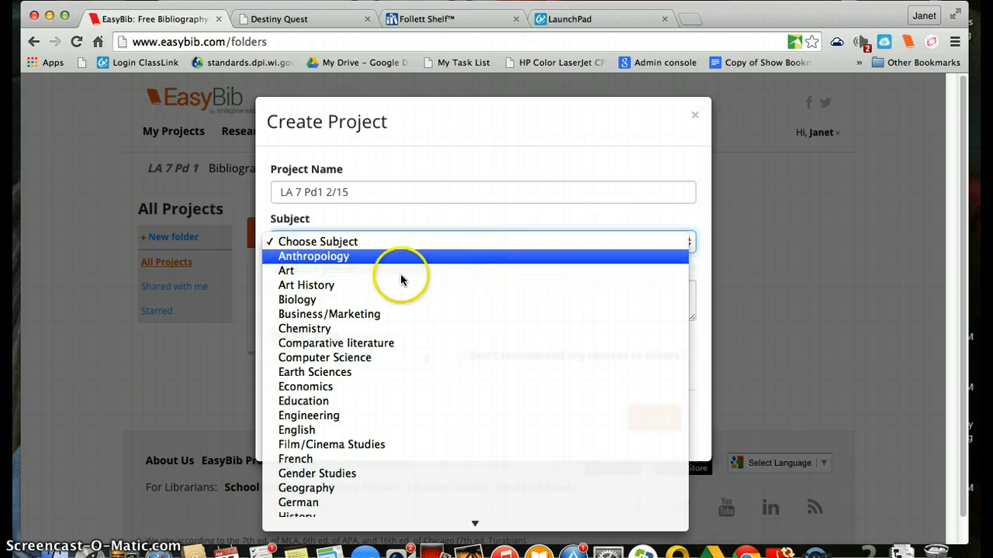
scroll(305, 475, down, 5)
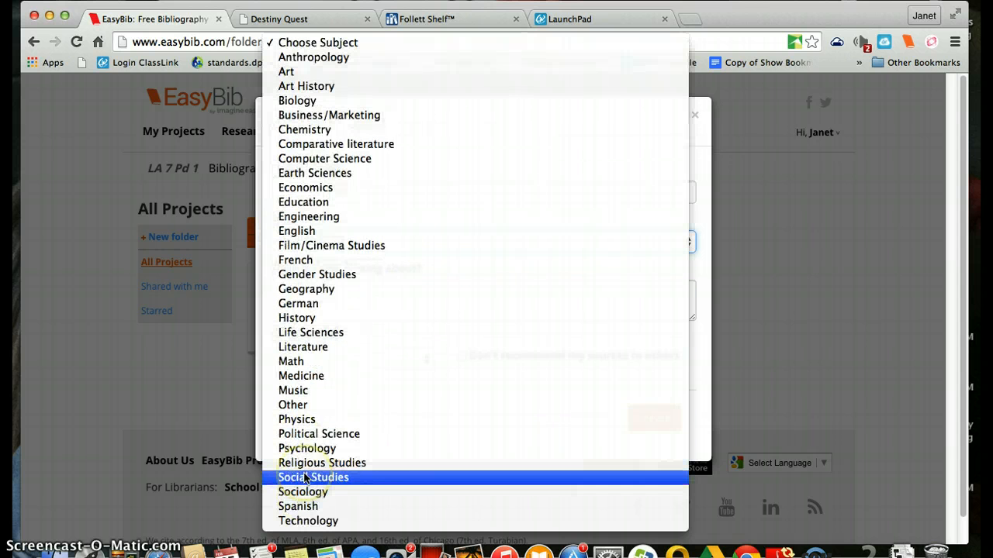
click(287, 348)
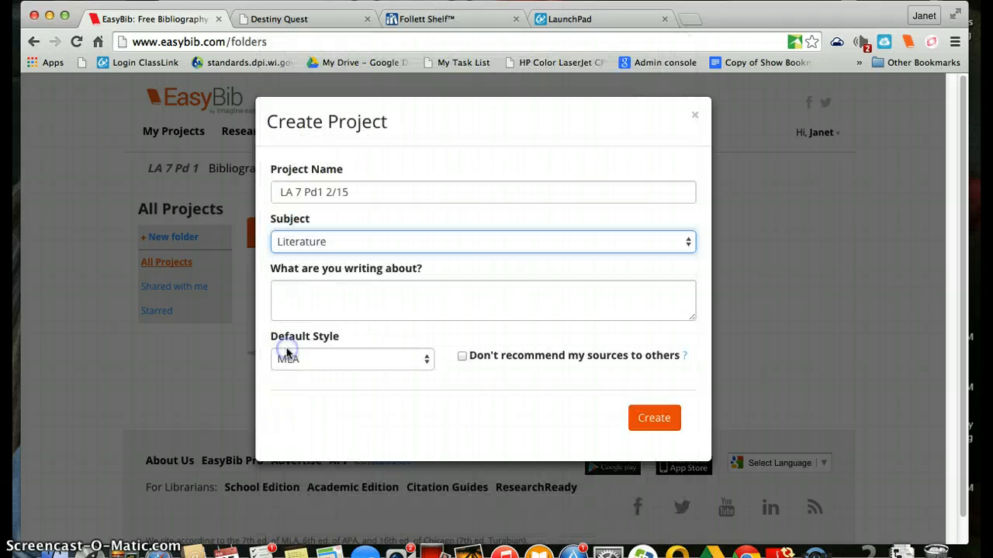
Enter "Salem Witch Trials" as the writing topic and create the project.
click(316, 293)
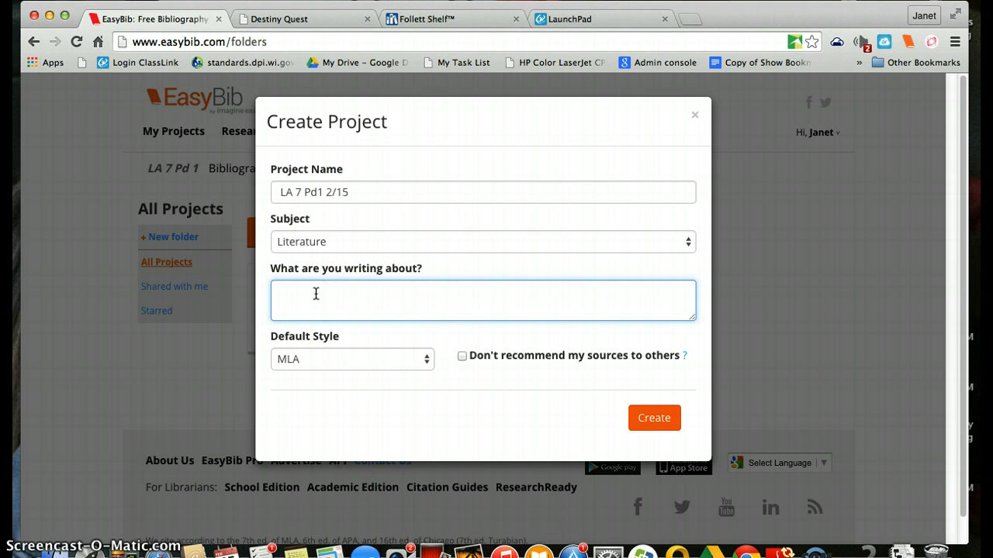
text(Salem Witch Trials)
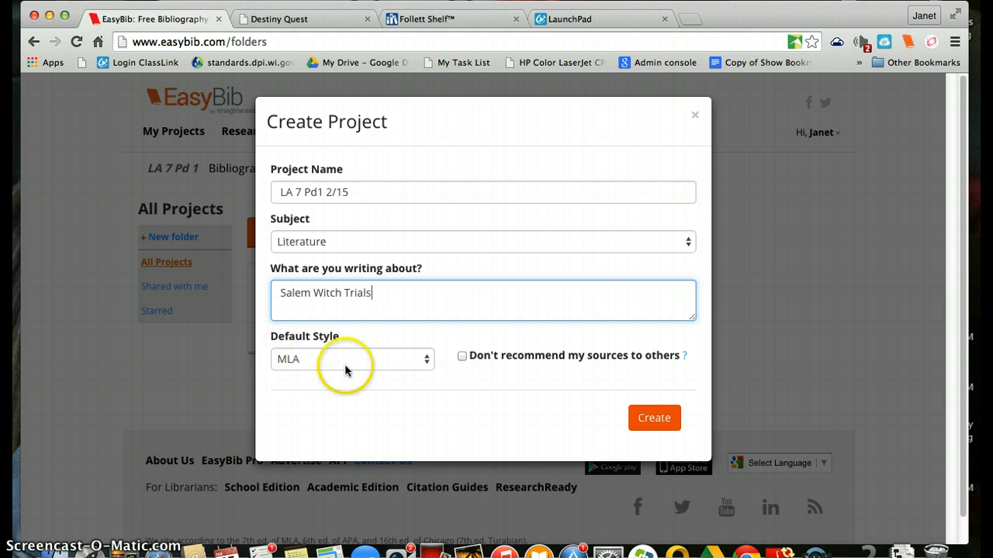
click(643, 418)
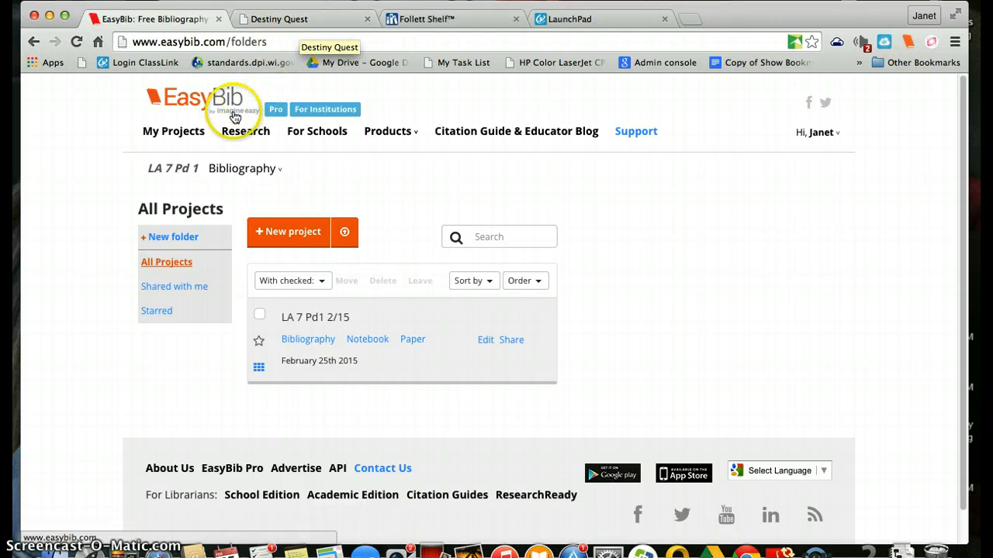
Open the new project's bibliography and choose Book as the type of source to cite.
click(302, 342)
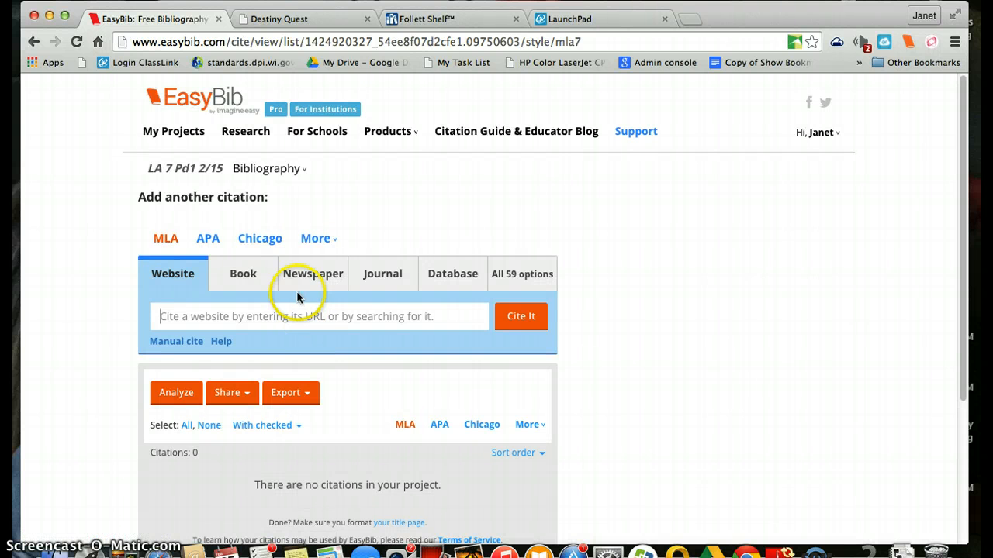
click(243, 276)
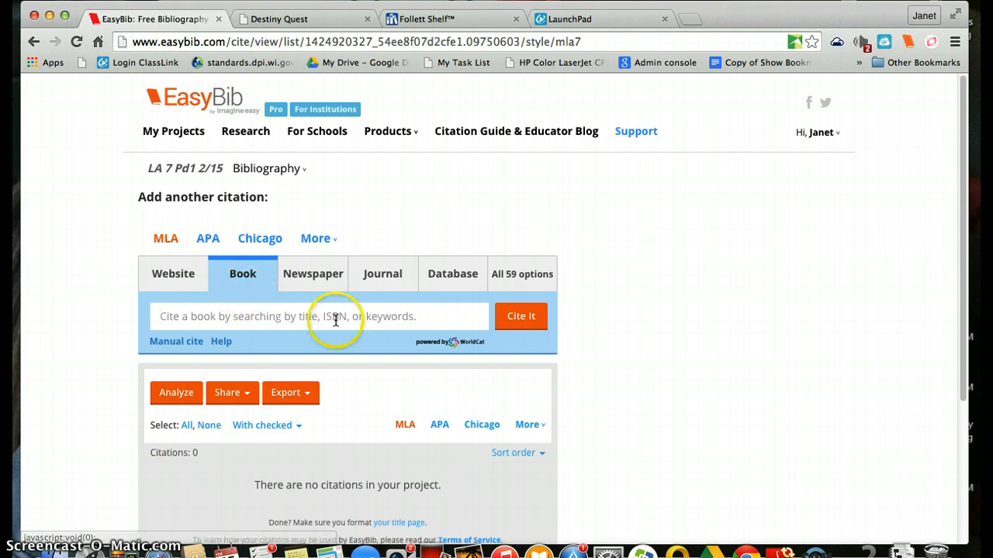
Switch to Follett Shelf, search for "salem witch trials", and view the full details of the first e-book, The Salem witch trials.
click(440, 20)
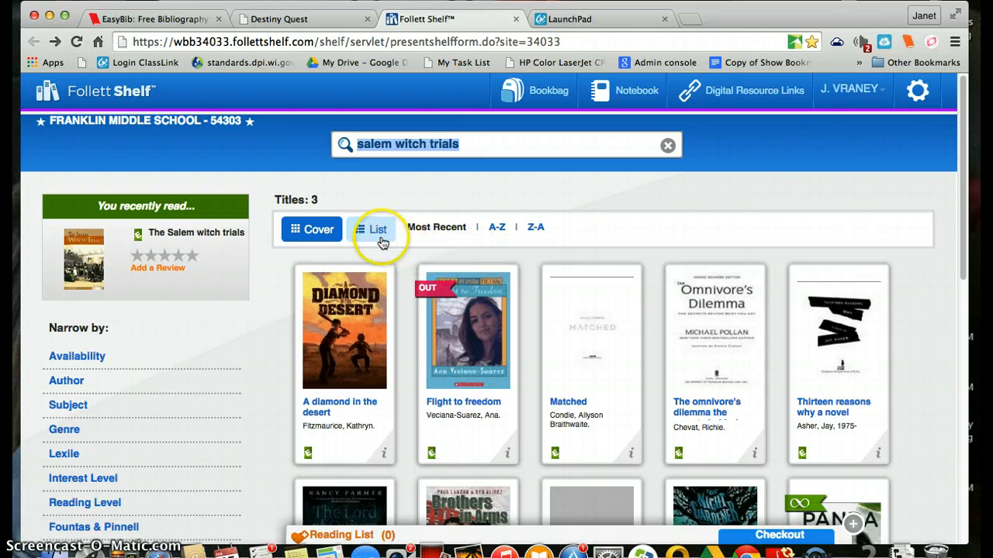
click(467, 143)
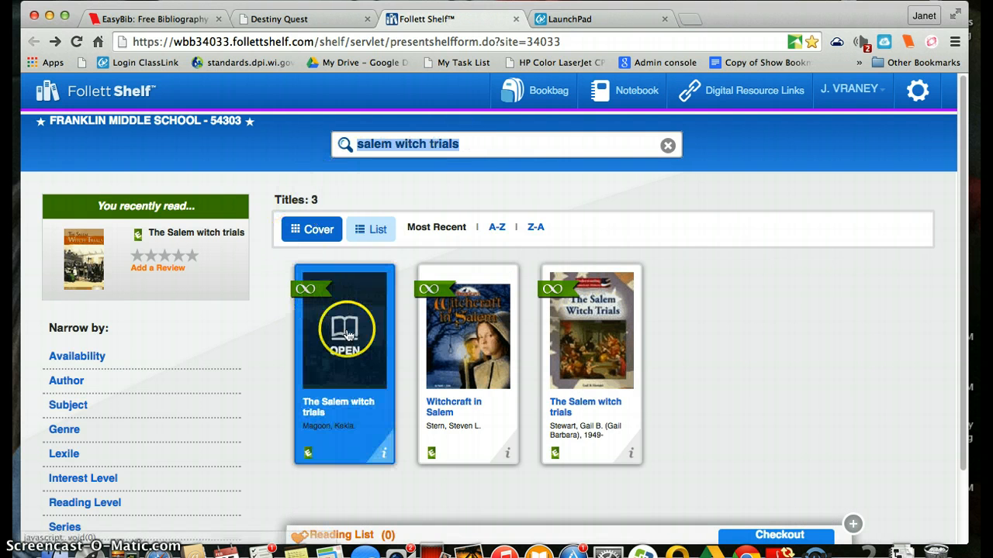
click(375, 460)
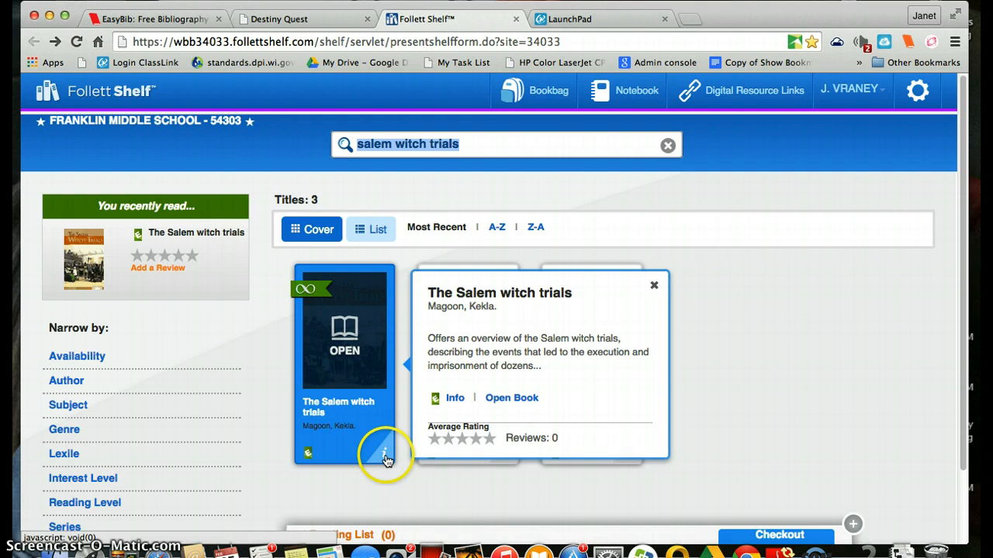
click(456, 399)
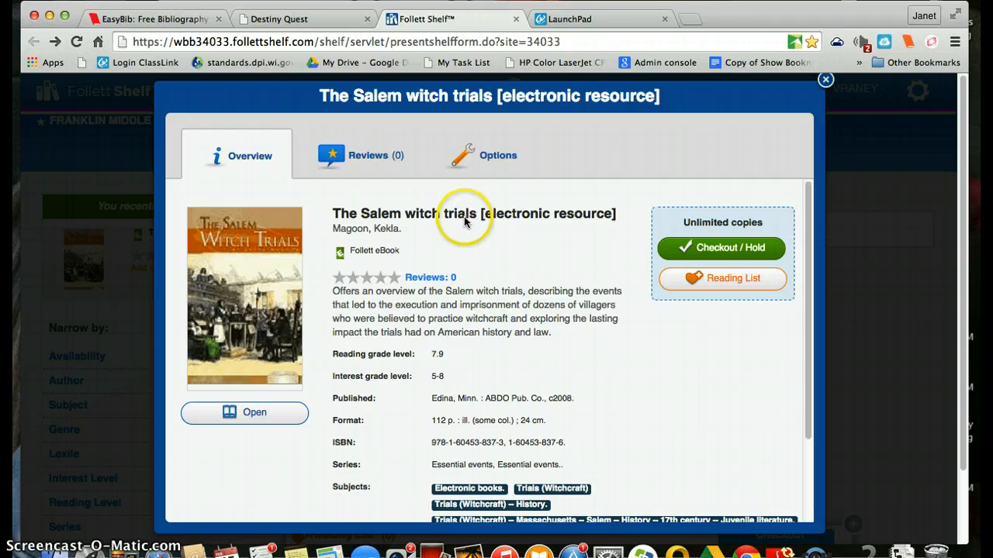
Return to EasyBib and search for books to cite with the title "the salem witch trials".
click(177, 21)
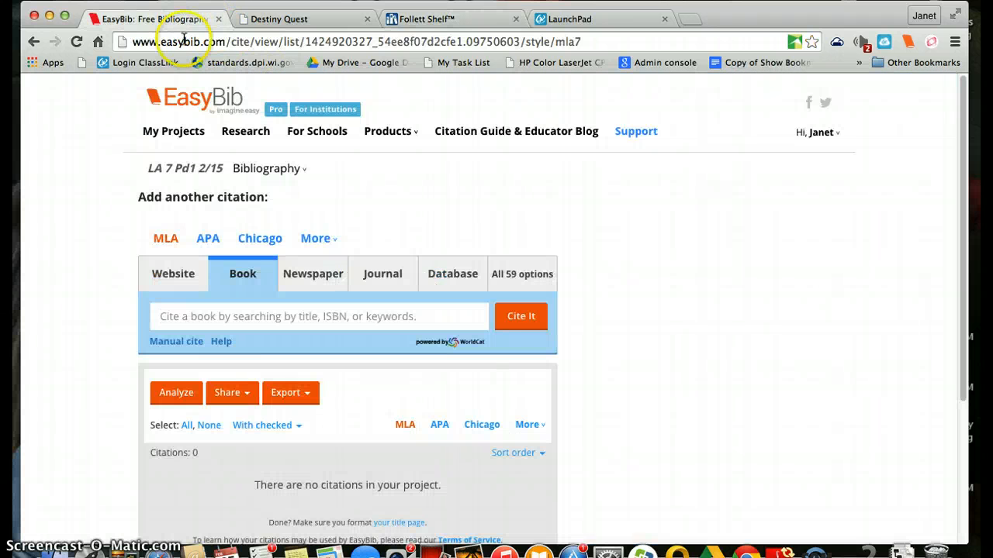
click(212, 318)
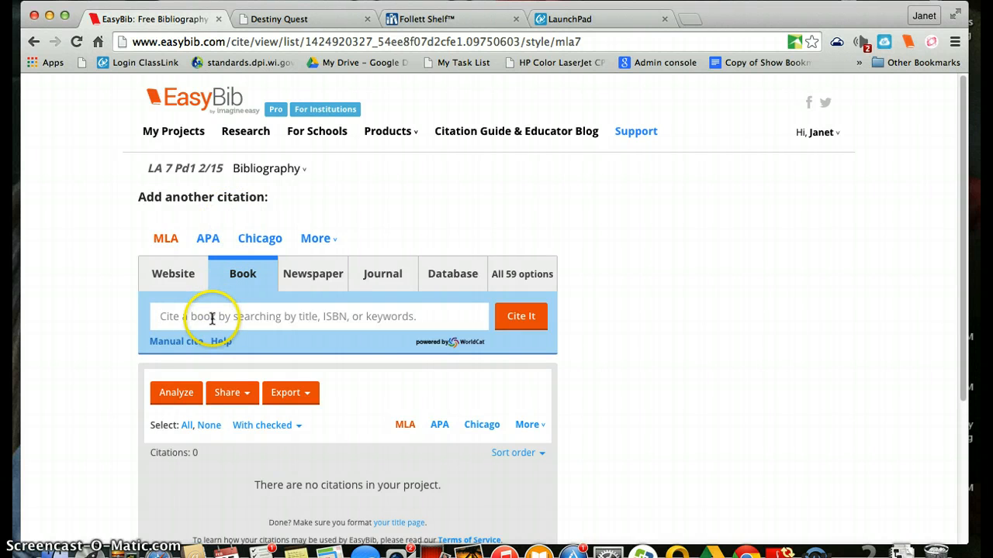
click(212, 318)
text(The)
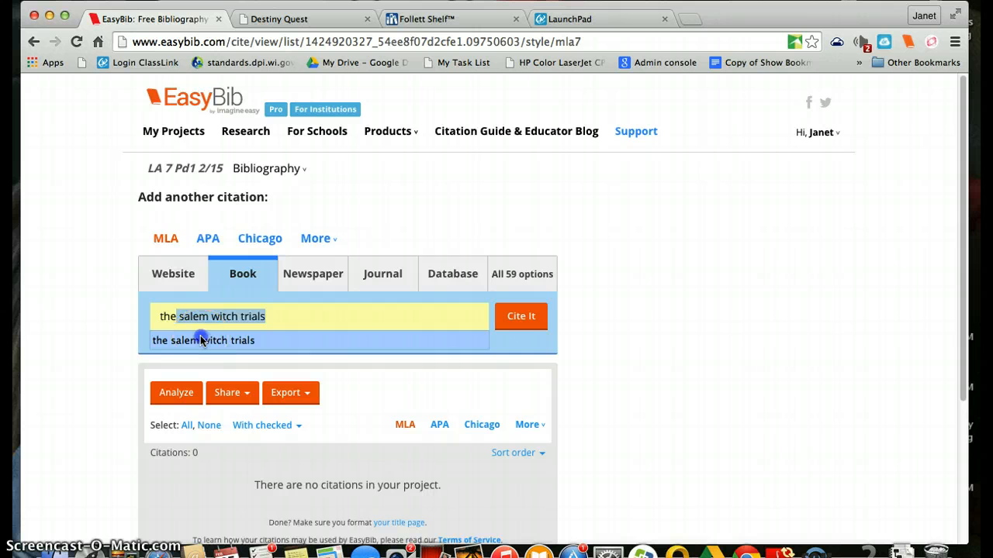
click(200, 341)
click(526, 319)
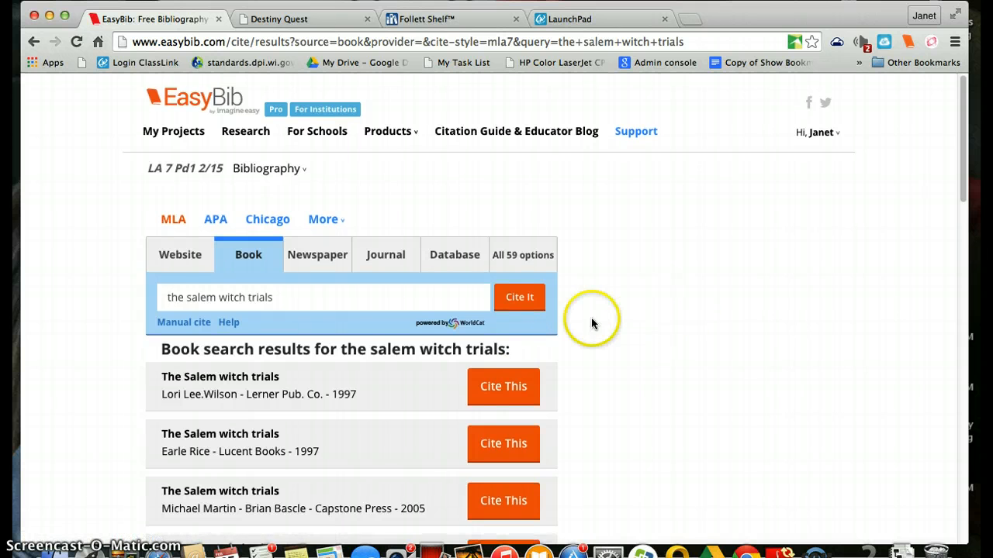
Find the 2008 ABDO Pub. Co. edition of The Salem witch trials in the results and start its citation.
scroll(295, 388, down, 1)
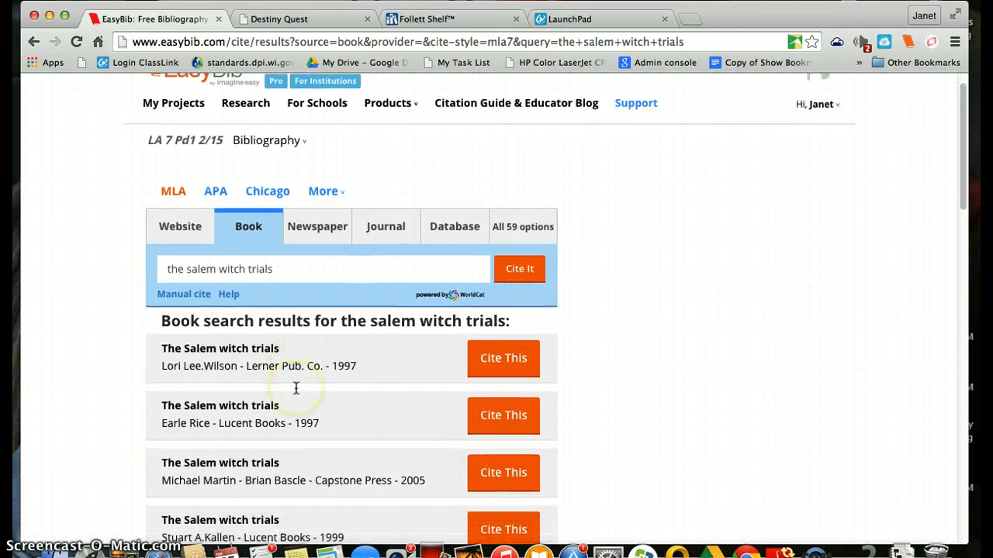
scroll(296, 387, down, 10)
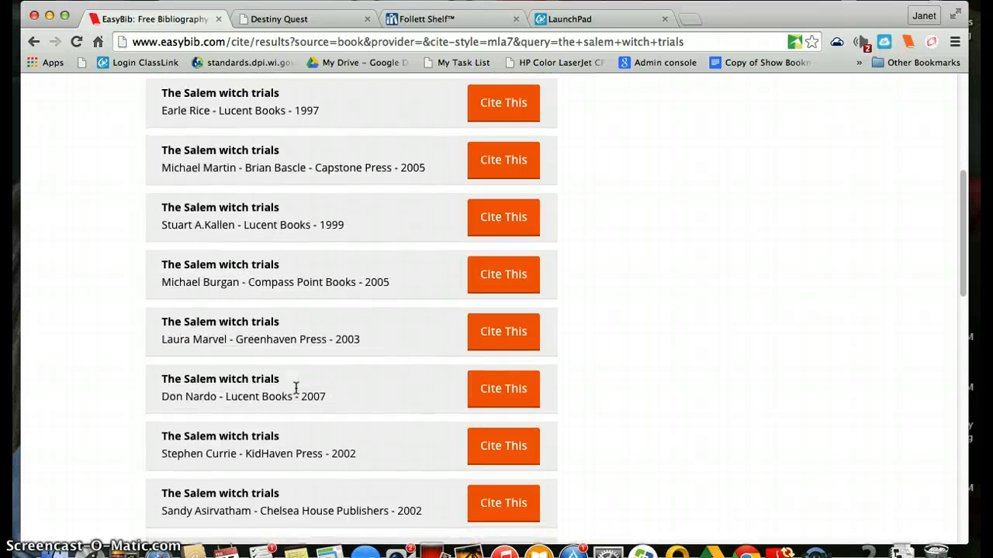
scroll(295, 388, down, 10)
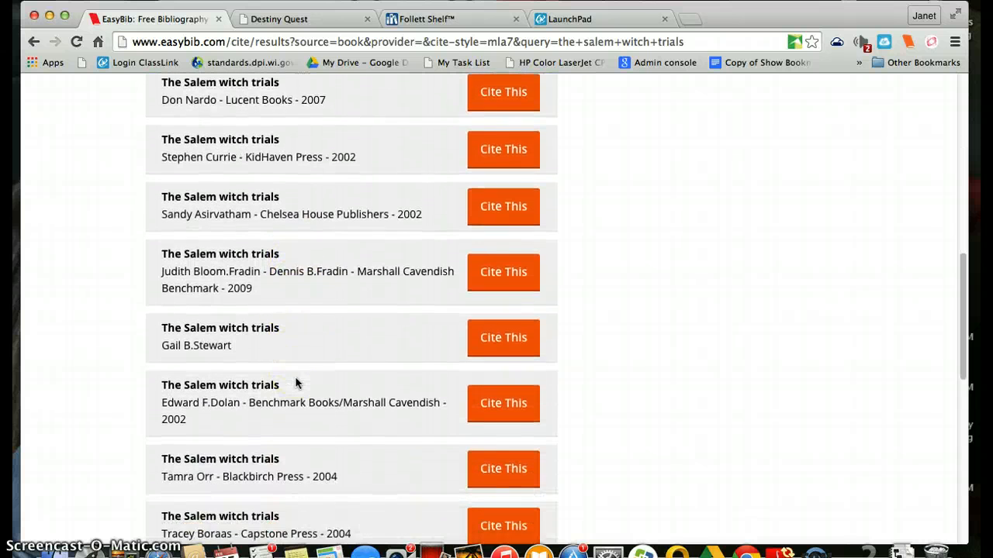
scroll(296, 382, down, 7)
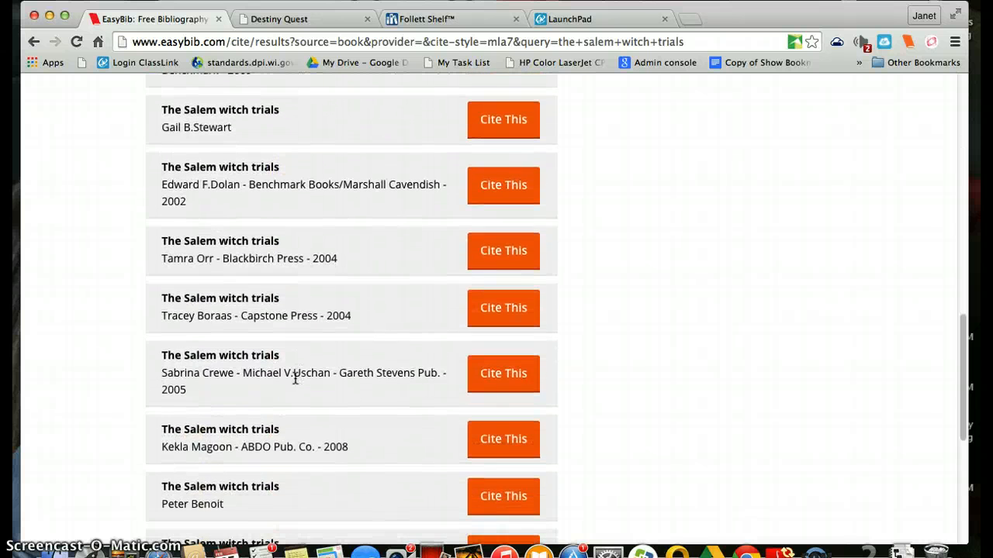
scroll(295, 379, down, 4)
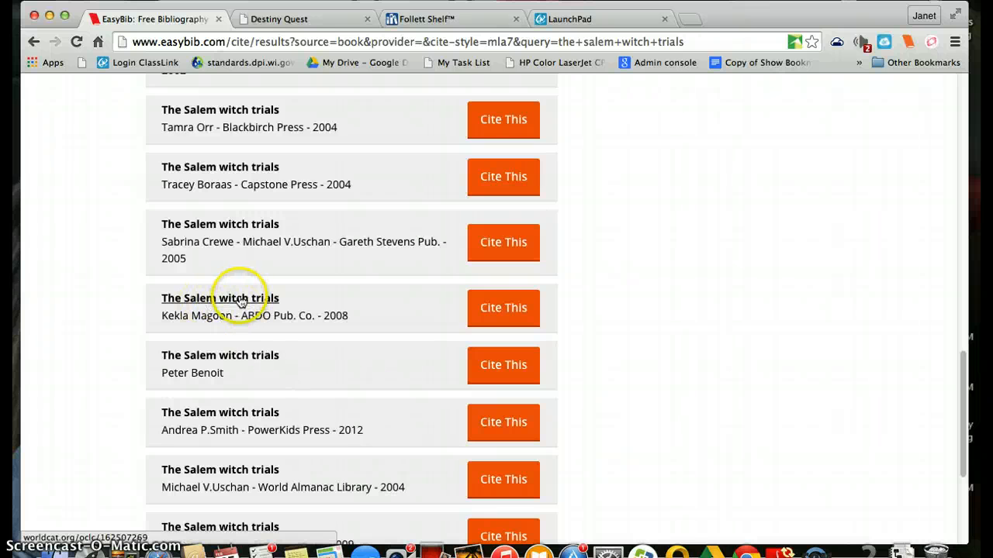
click(504, 308)
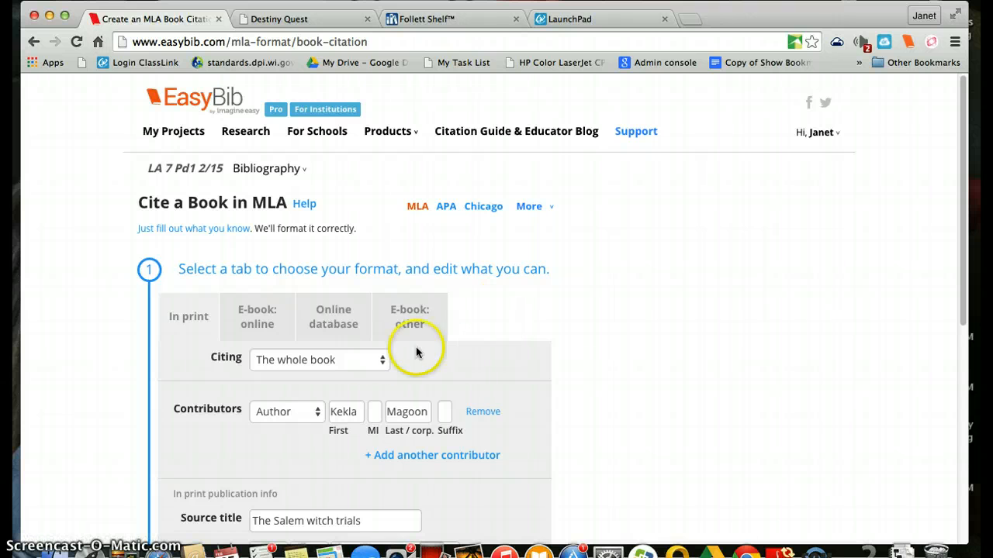
Set the citation format to "E-book: online" and keep it citing the whole book.
scroll(450, 375, down, 1)
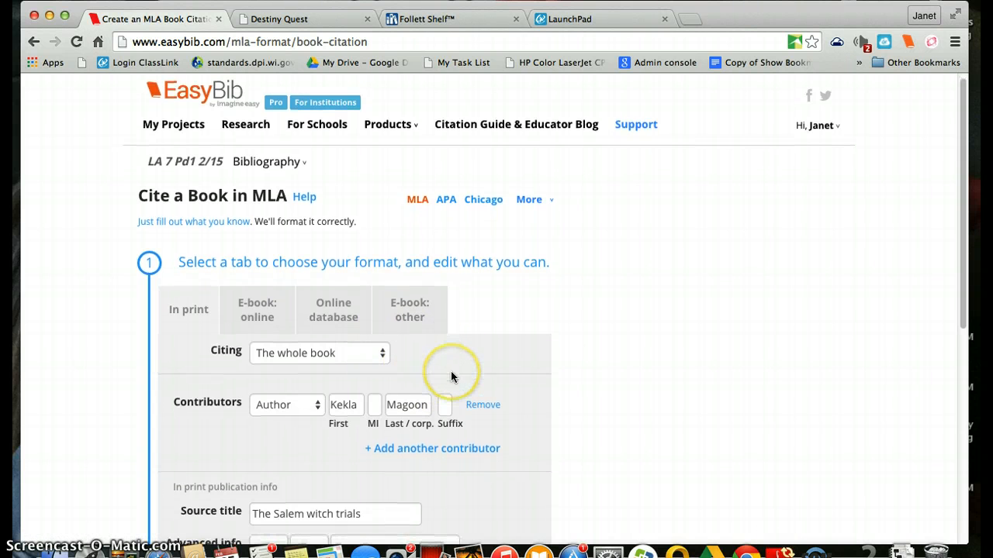
click(257, 310)
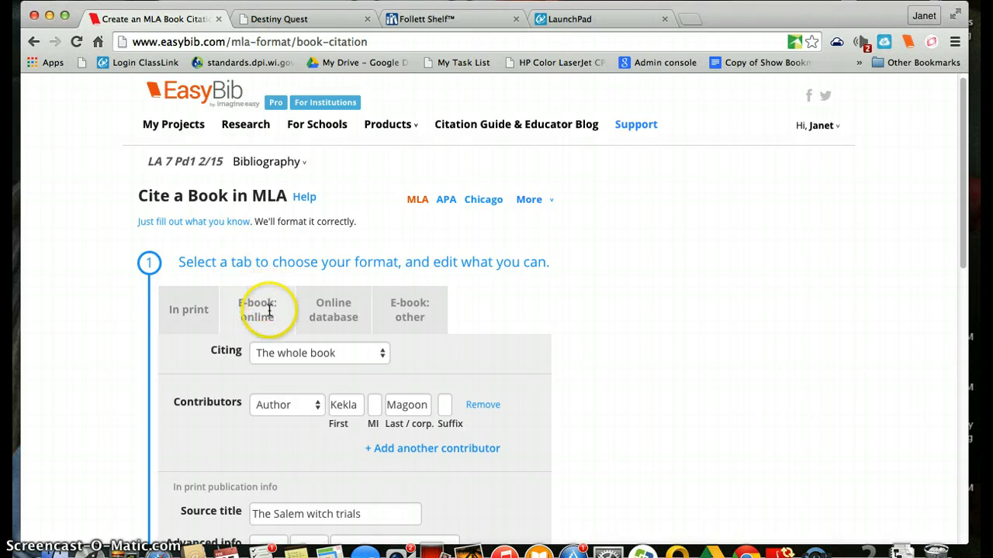
scroll(462, 356, down, 2)
scroll(460, 355, down, 1)
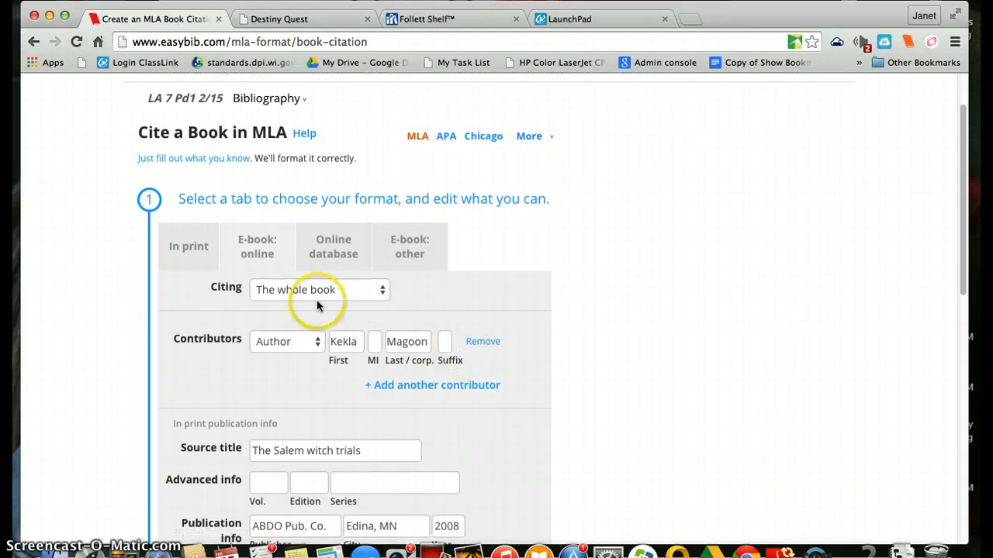
click(383, 291)
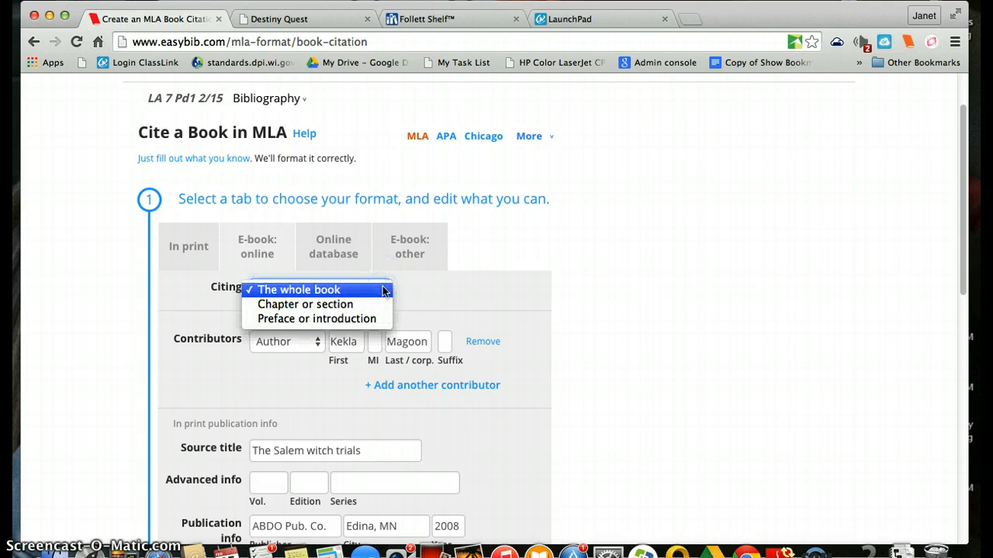
click(383, 291)
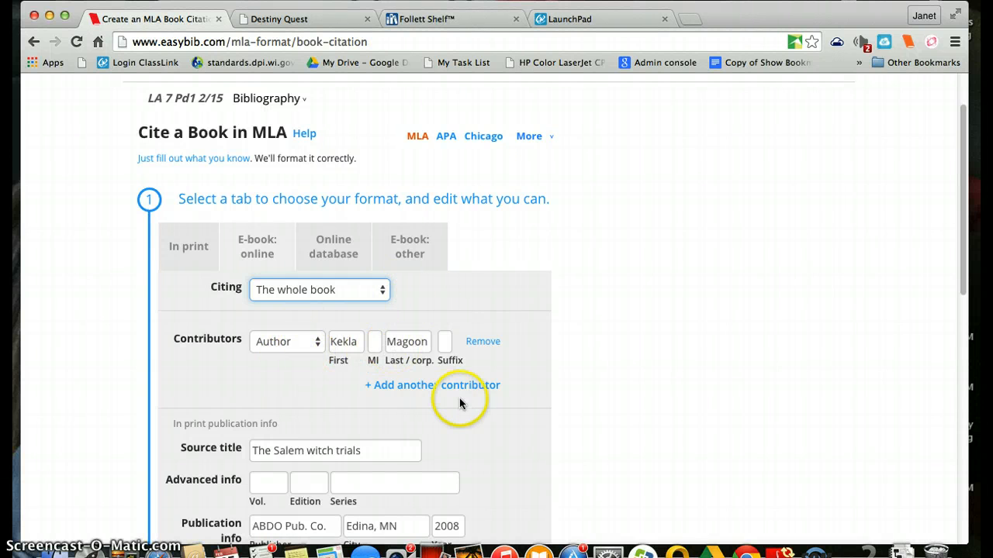
Enter "Follett Shelf" as the website title in the citation's website publication info.
scroll(459, 400, down, 3)
scroll(460, 402, down, 3)
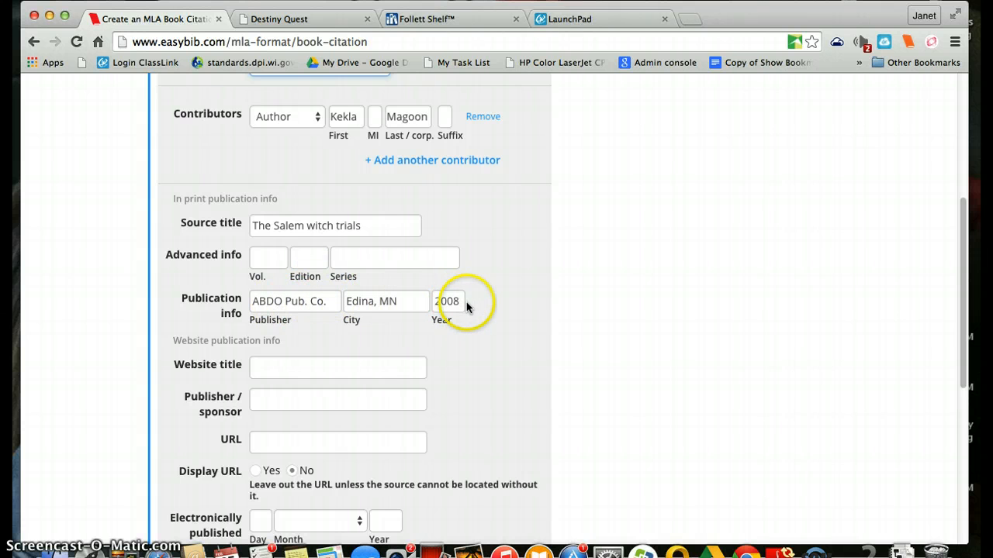
scroll(468, 301, down, 3)
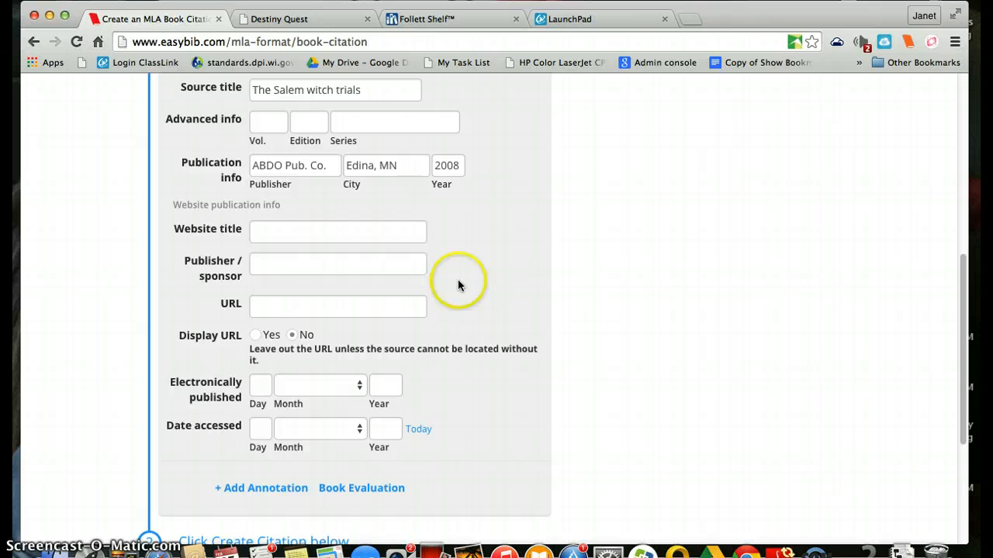
click(314, 232)
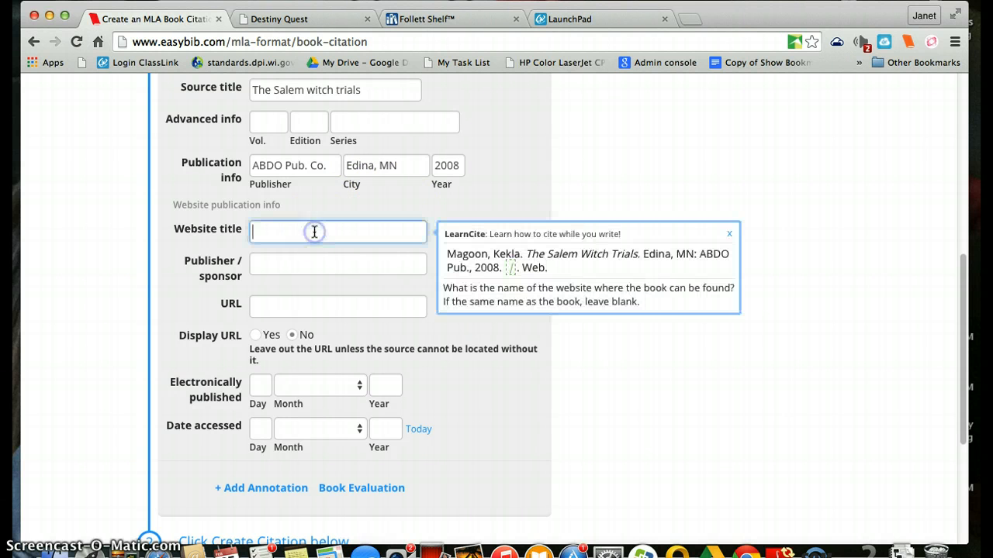
text(Follett Shelf)
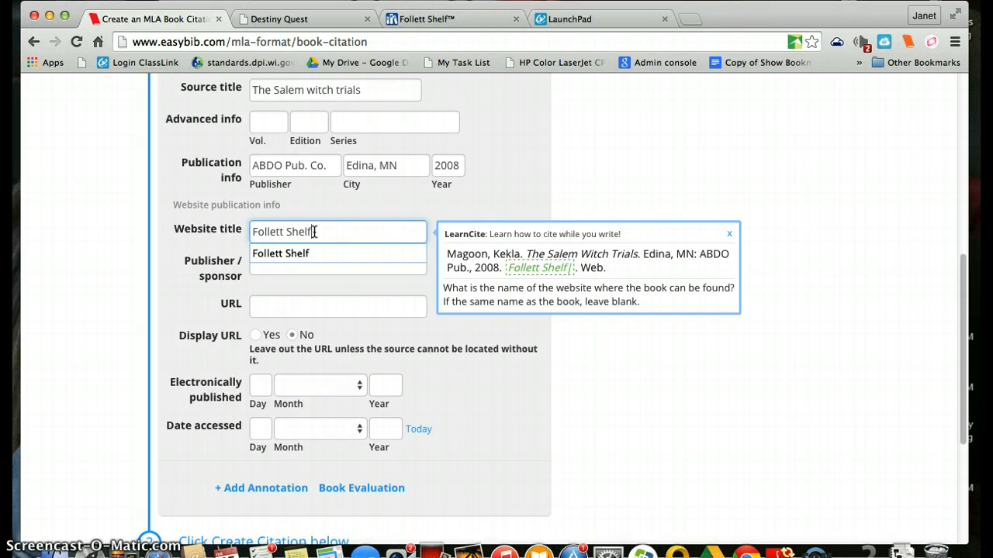
click(429, 284)
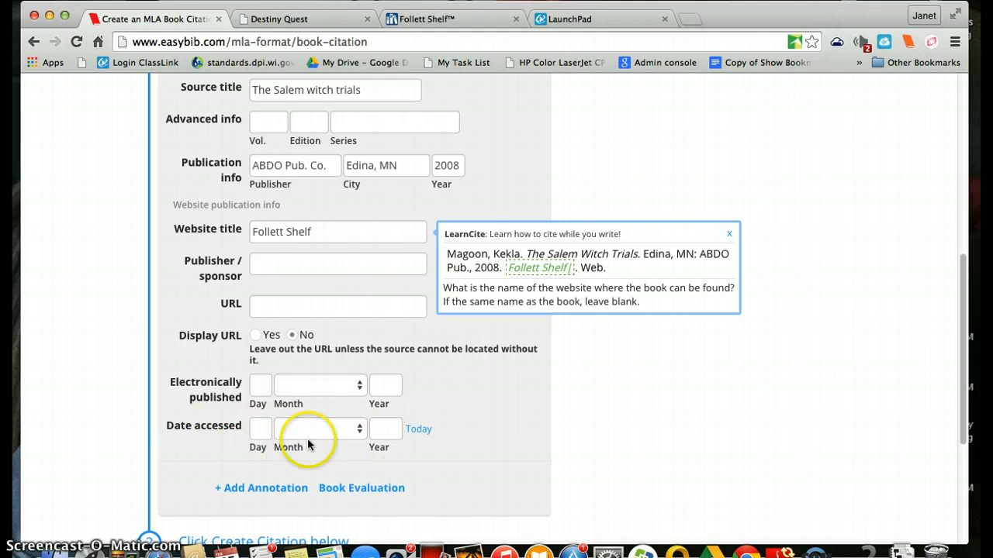
Set the date accessed to today, 25 February 2015, and create the citation.
click(418, 431)
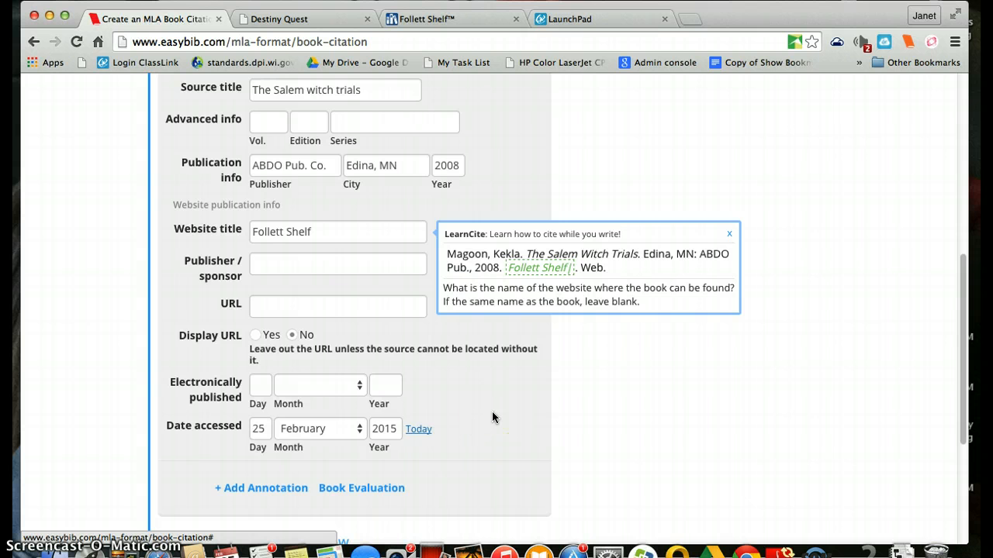
scroll(492, 417, down, 5)
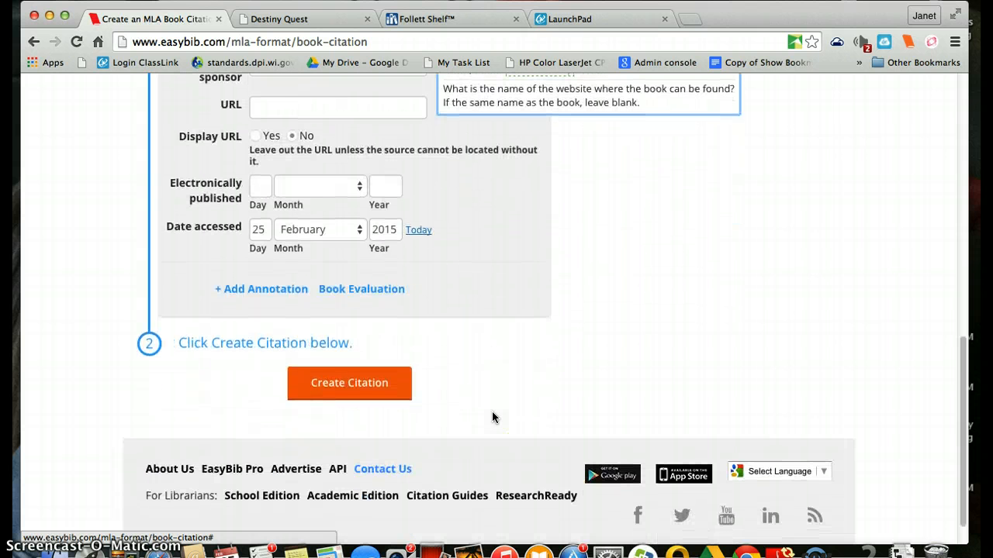
click(345, 384)
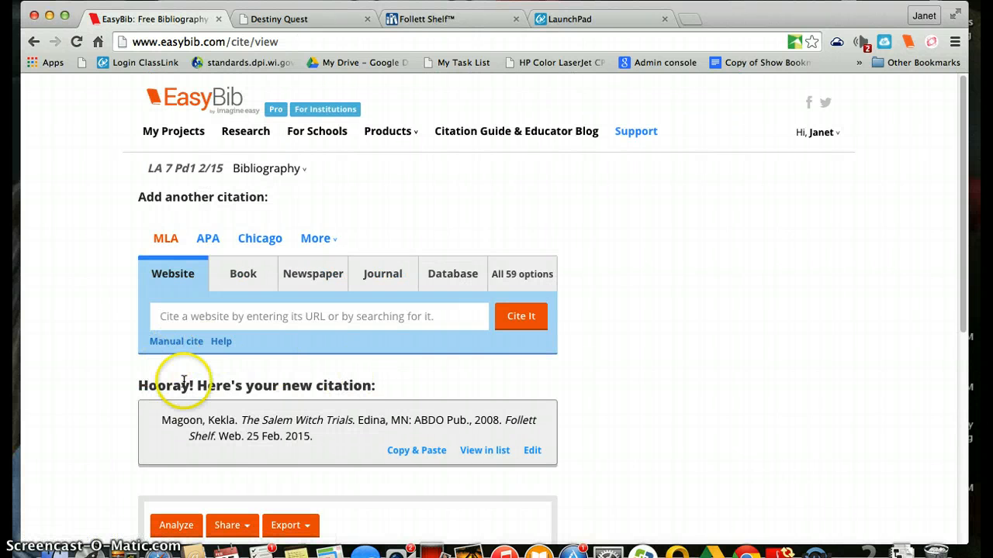
Examine the new The Salem Witch Trials citation and its entry in the project's bibliography list.
click(164, 420)
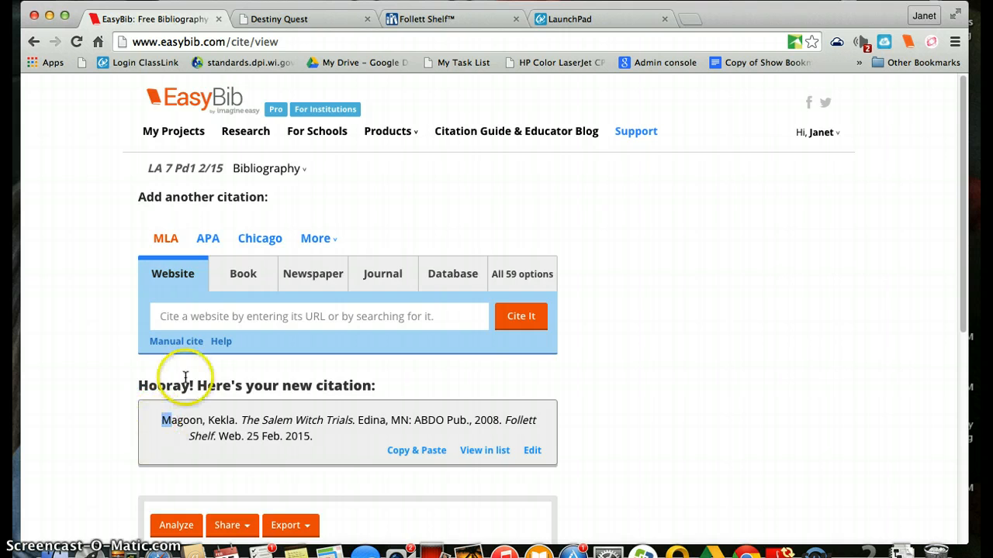
scroll(185, 379, down, 5)
scroll(185, 379, down, 1)
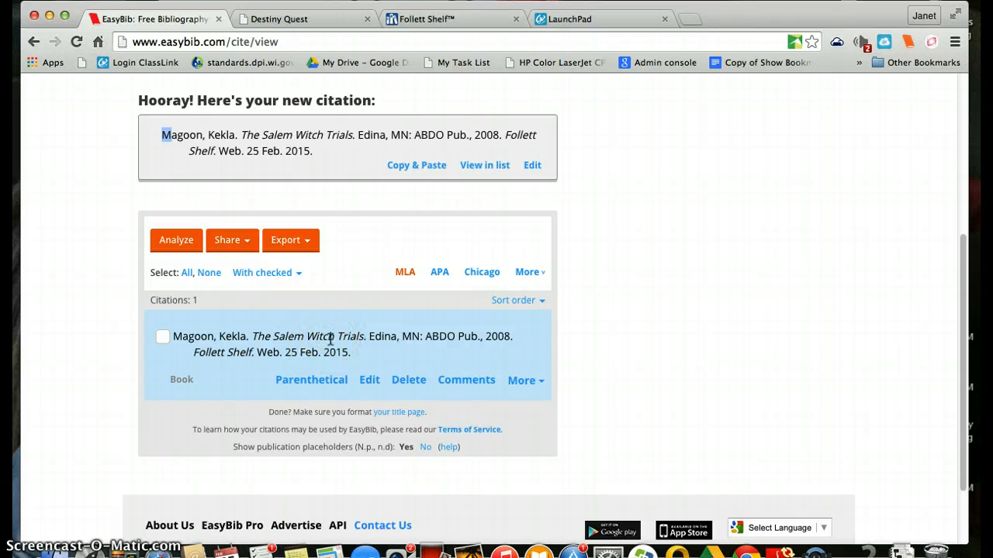
scroll(331, 339, up, 3)
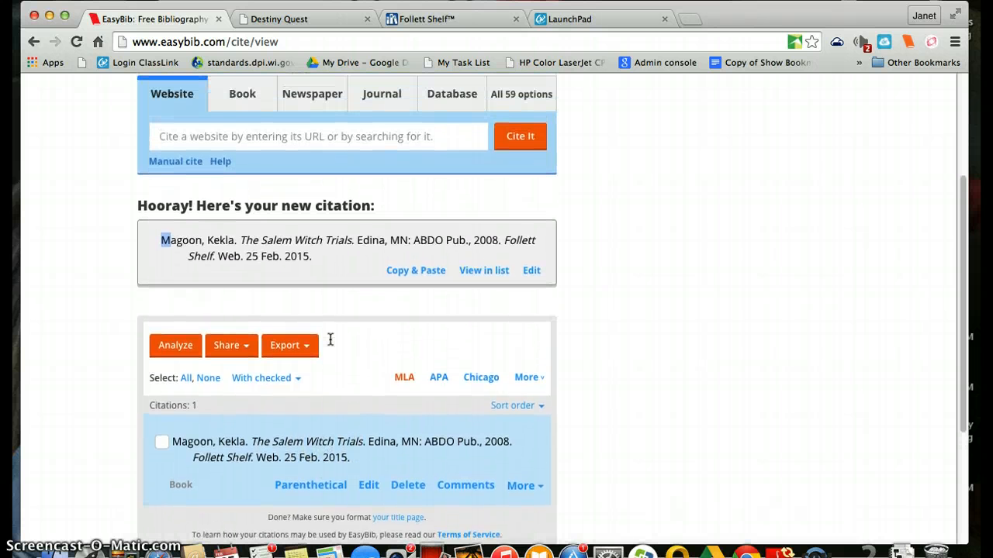
scroll(331, 339, up, 2)
scroll(330, 339, up, 1)
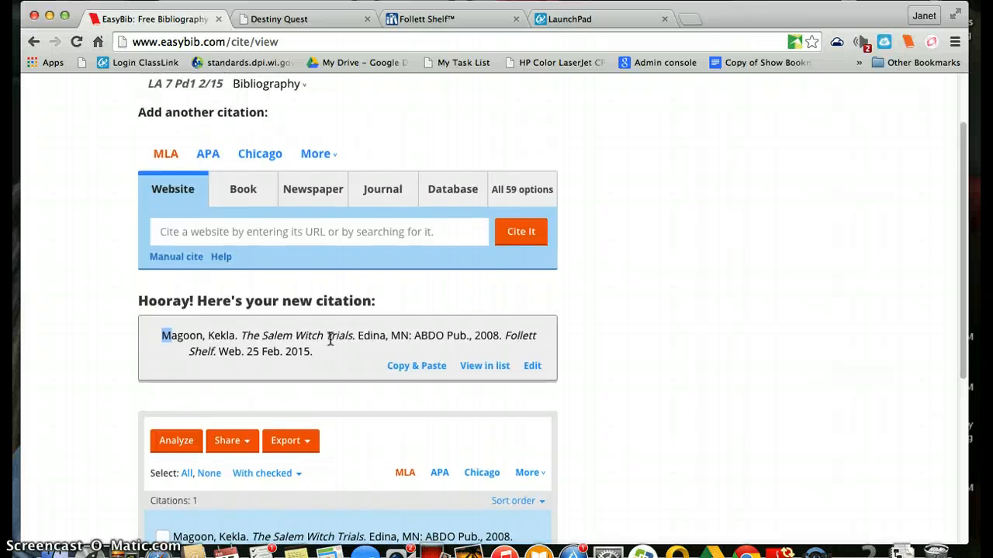
scroll(329, 339, down, 1)
scroll(330, 339, up, 3)
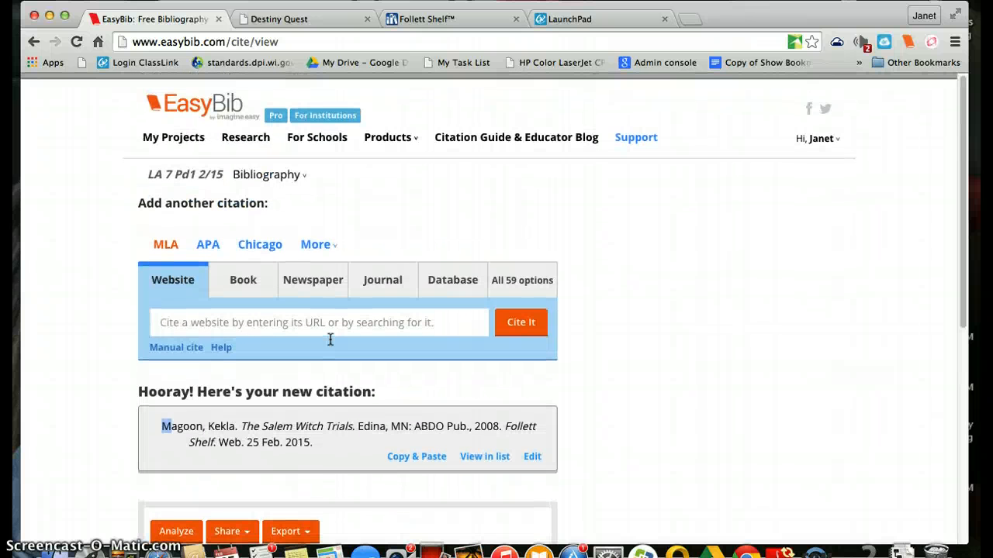
scroll(329, 339, down, 4)
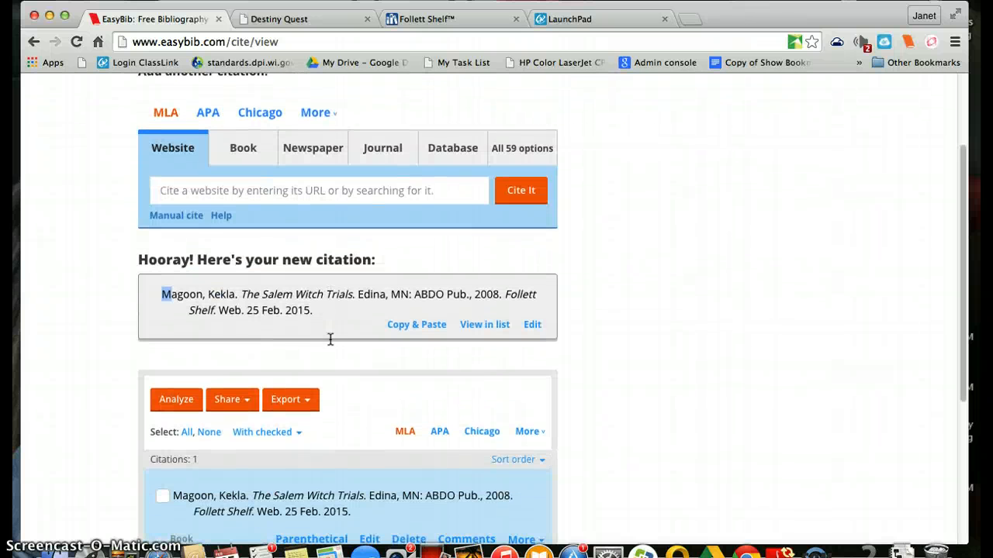
Select the full text of the newly created The Salem Witch Trials citation.
drag(319, 311, 204, 289)
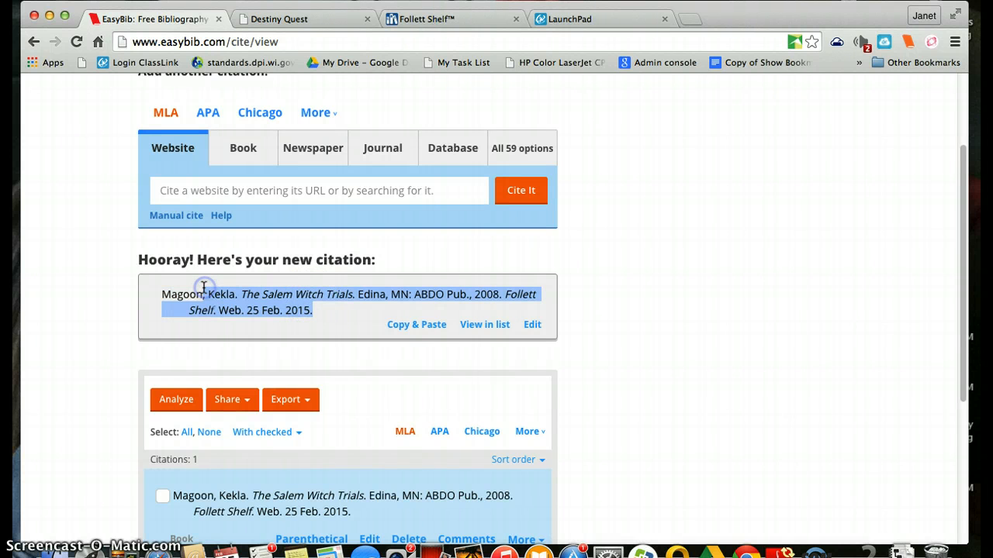
drag(317, 309, 166, 289)
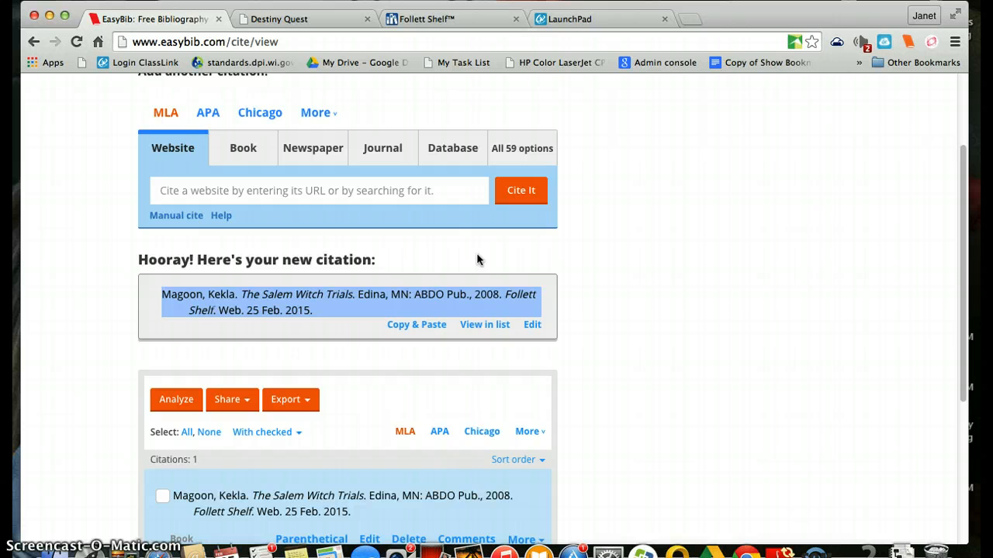
scroll(610, 166, up, 3)
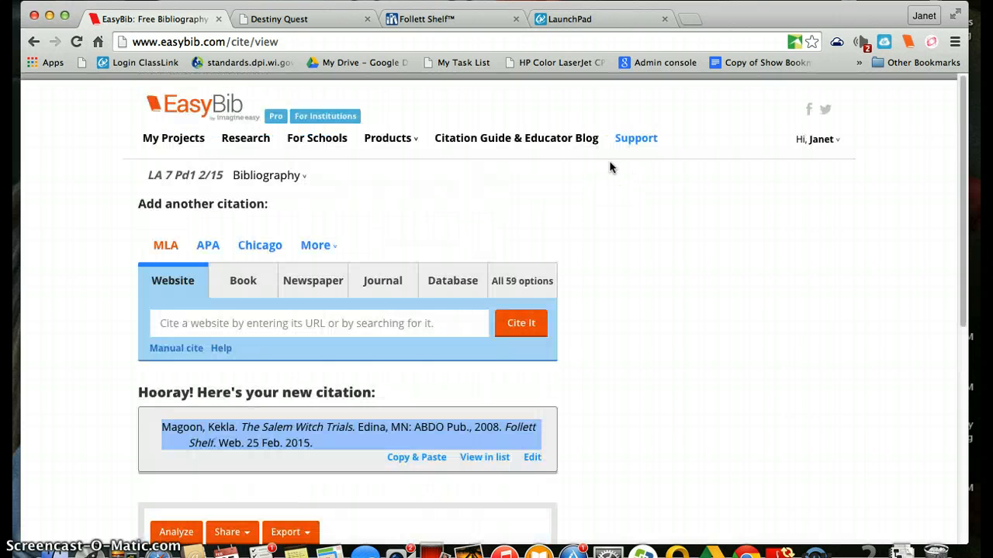